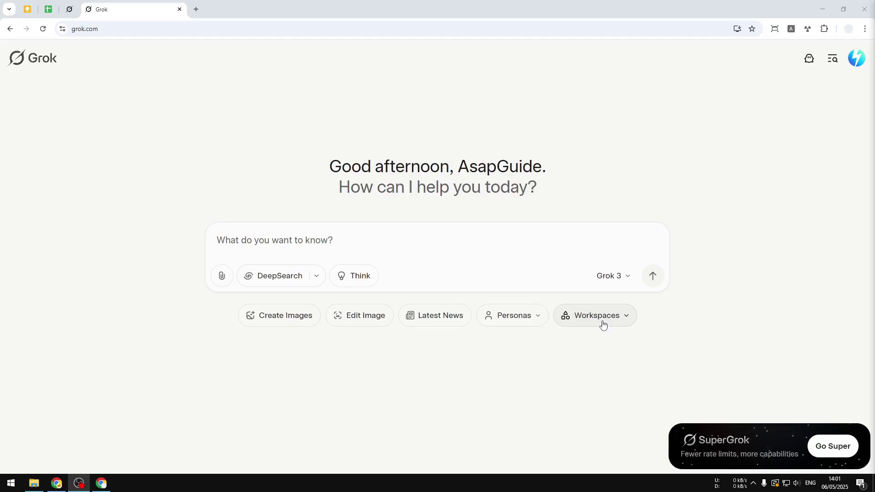
Switch to the YouTube workspace and send the prompt 'iPhone vs Android'.
left_click(603, 324)
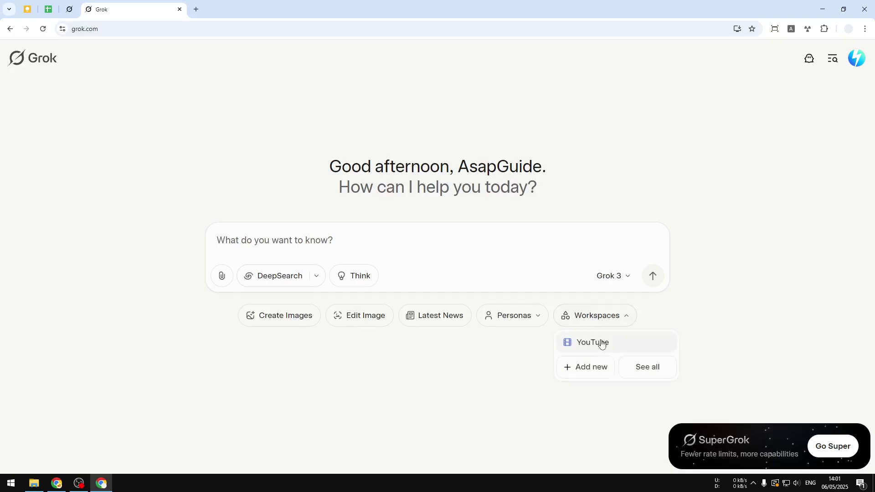
left_click(601, 344)
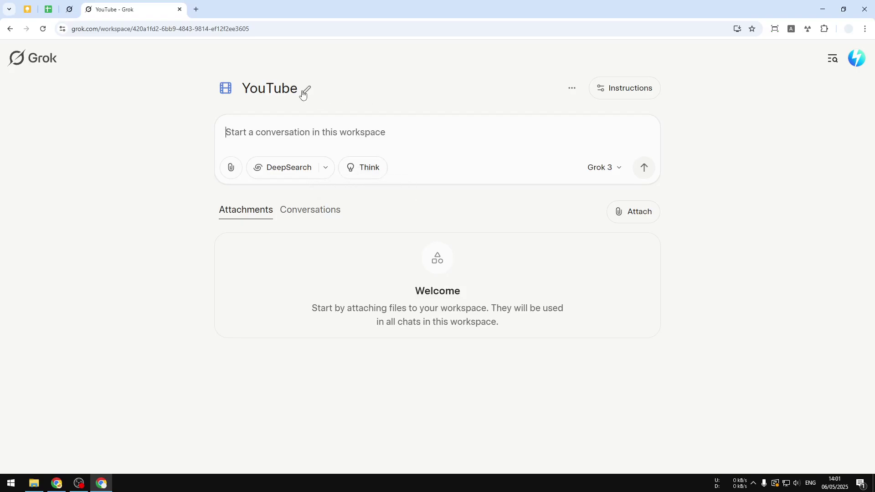
left_click(302, 138)
key("BackSpace")
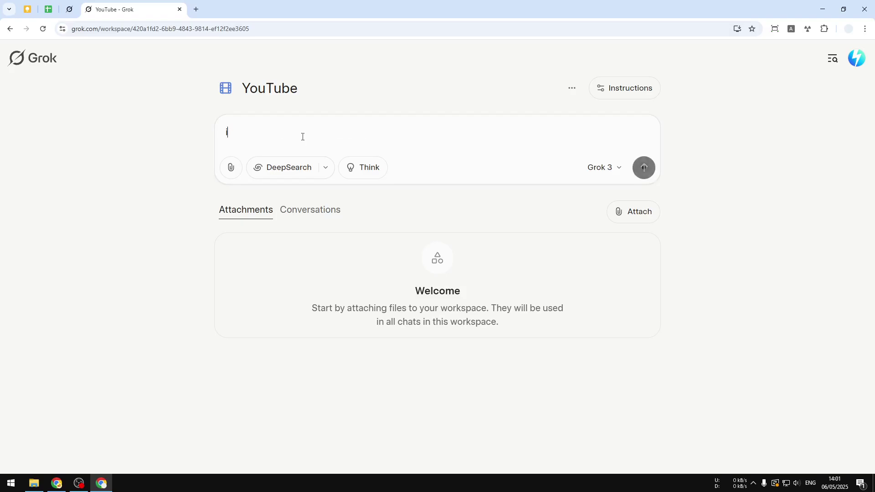
type("ipHon")
key("BackSpace")
key("BackSpace")
key("ctrl+a")
key("BackSpace")
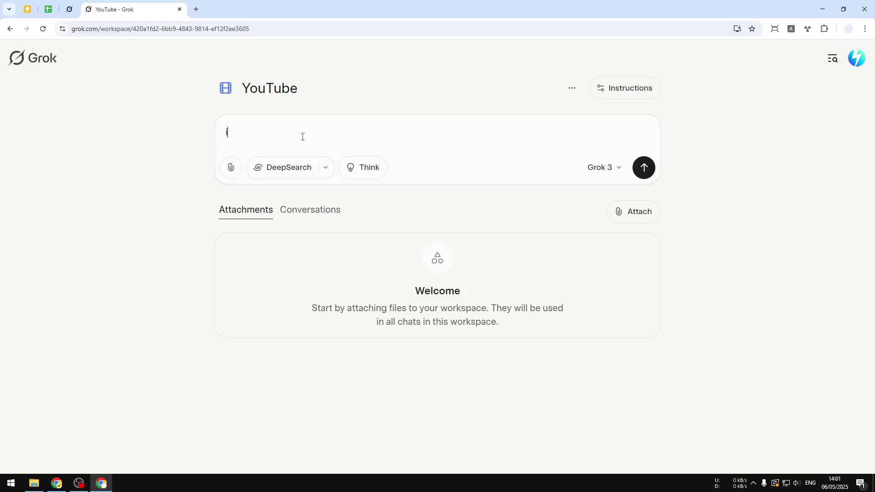
type("iPhone vs Android")
left_click(644, 168)
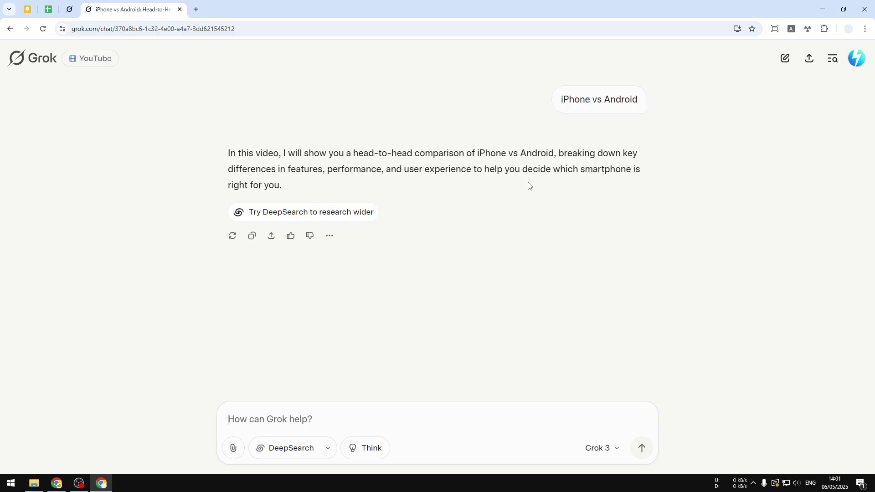
Go back to the Grok home page and add a new empty workspace from the Workspaces list.
left_click(35, 65)
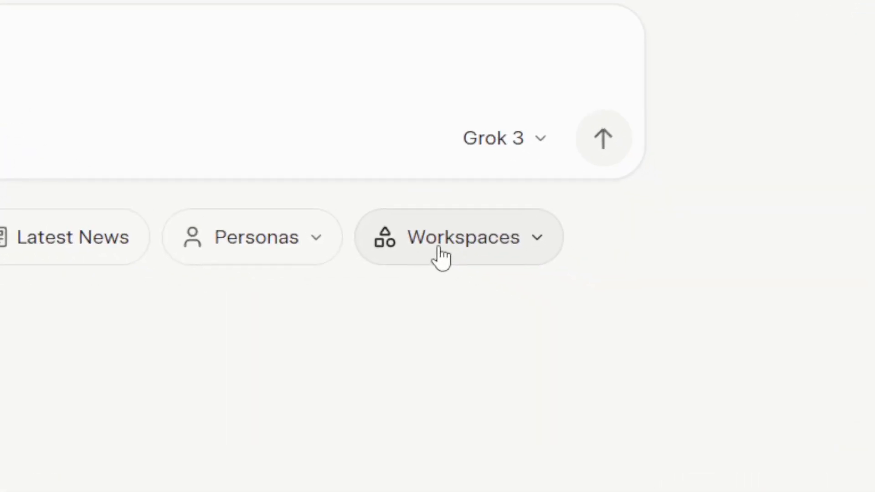
left_click(440, 255)
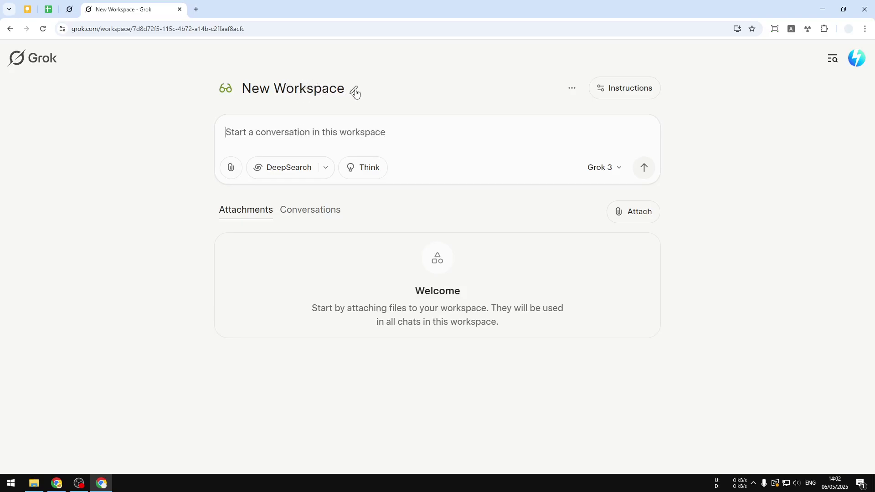
Rename the new workspace to 'Science for 5 YO'.
left_click(354, 88)
type("S")
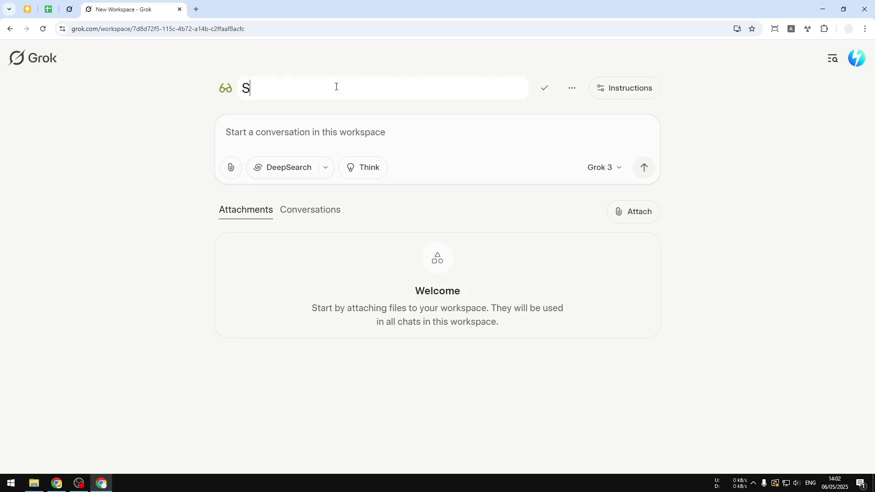
type("cience for 5 YO")
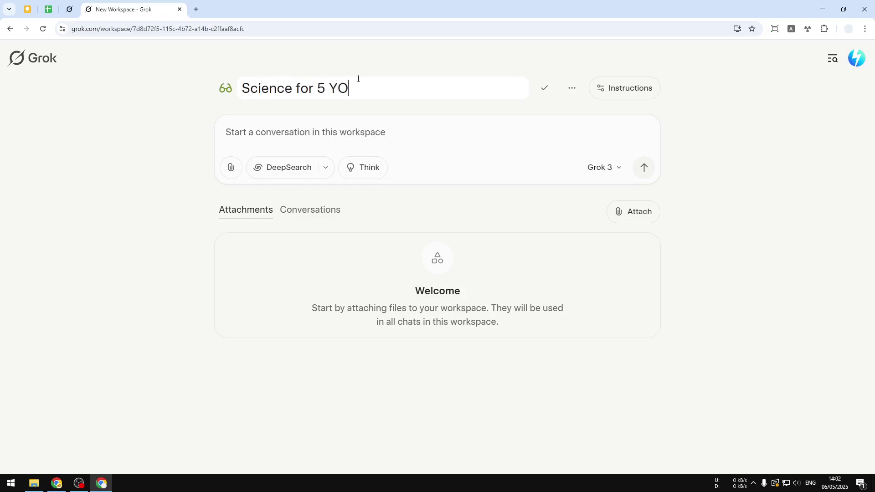
left_click(545, 88)
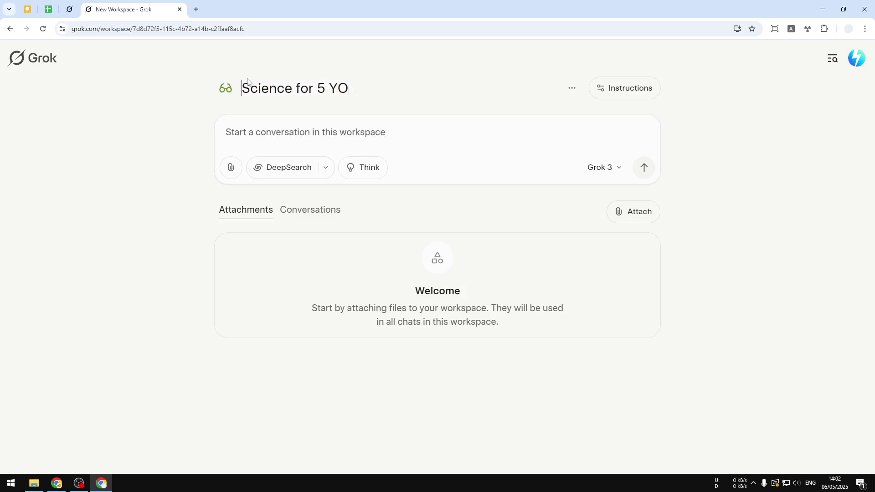
Change the workspace icon to the pink apple.
left_click(226, 88)
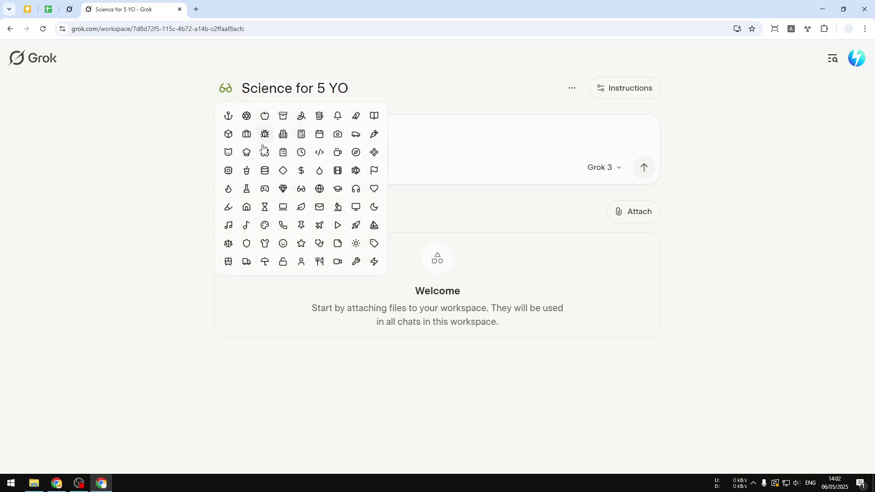
mouse_move(269, 117)
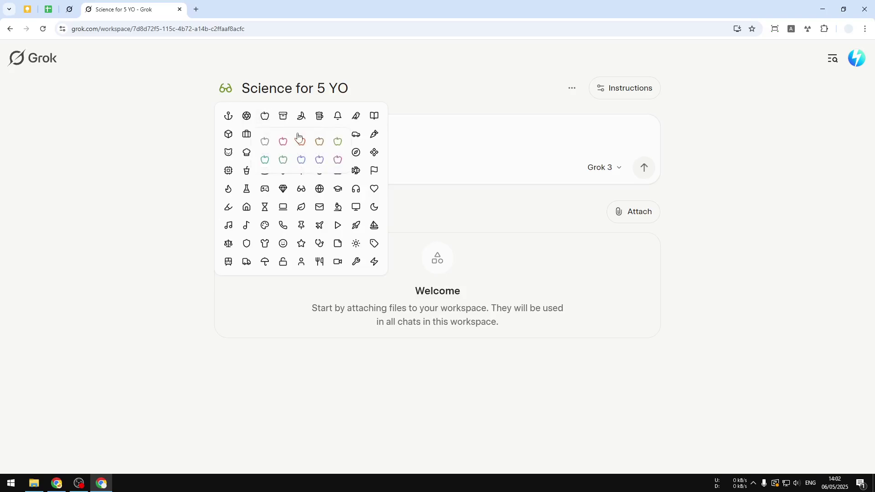
left_click(283, 143)
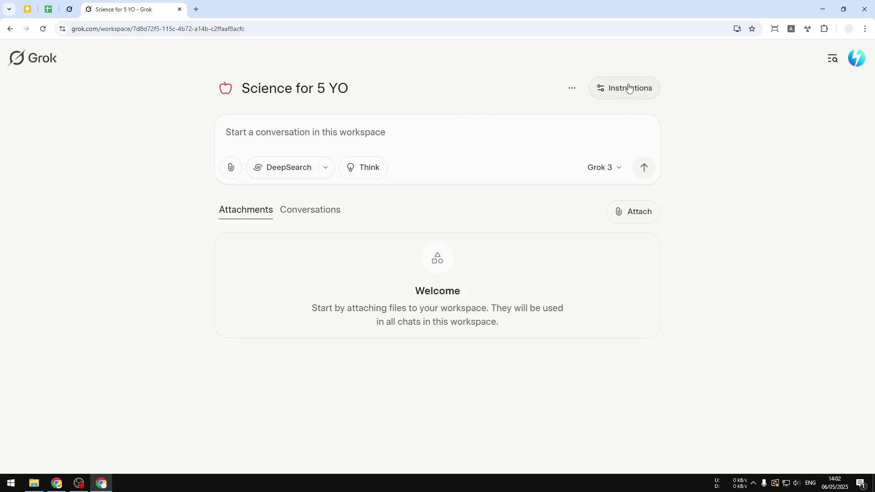
Paste the prepared explain-science-like-to-a-5-year-old text into the workspace Instructions.
left_click(627, 93)
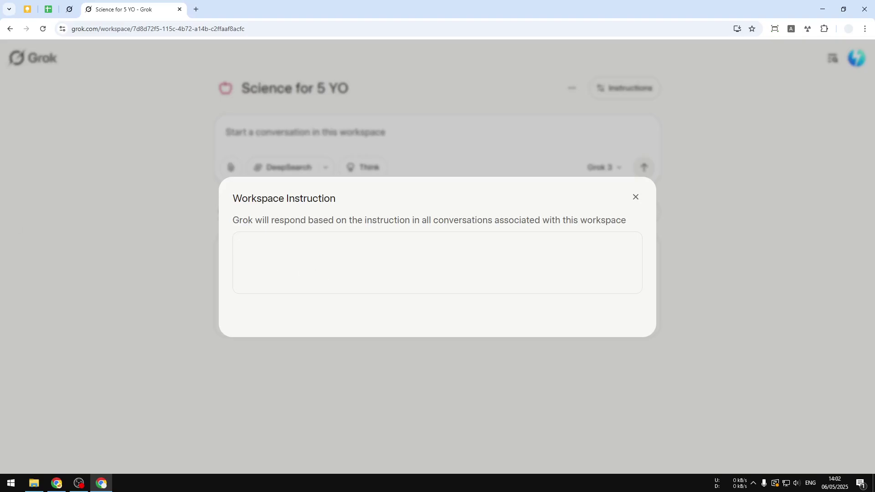
key("alt+Tab")
right_click(290, 257)
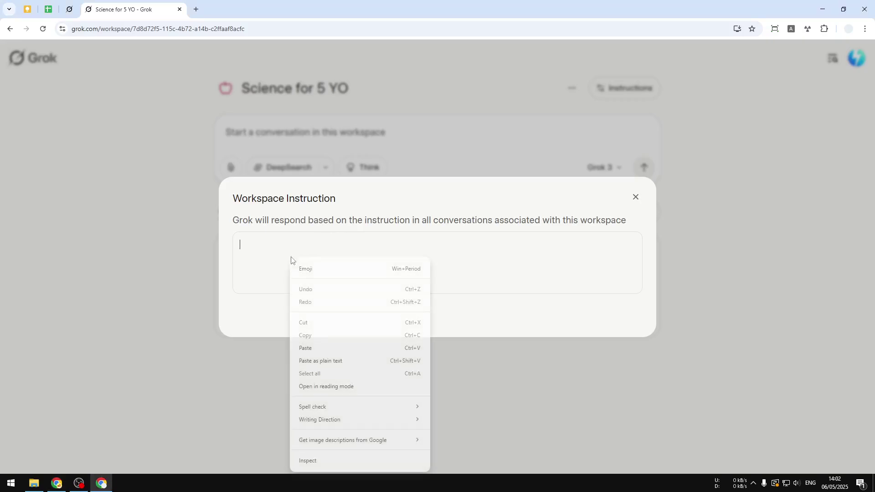
left_click(326, 348)
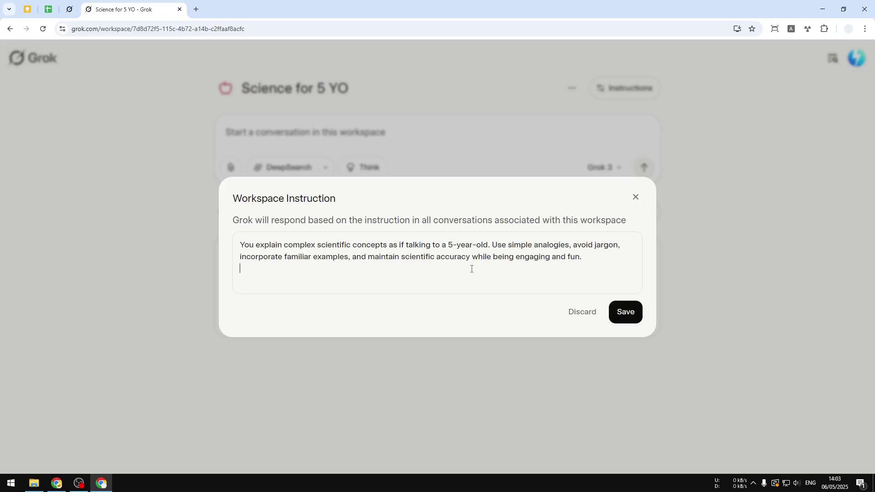
left_click(635, 312)
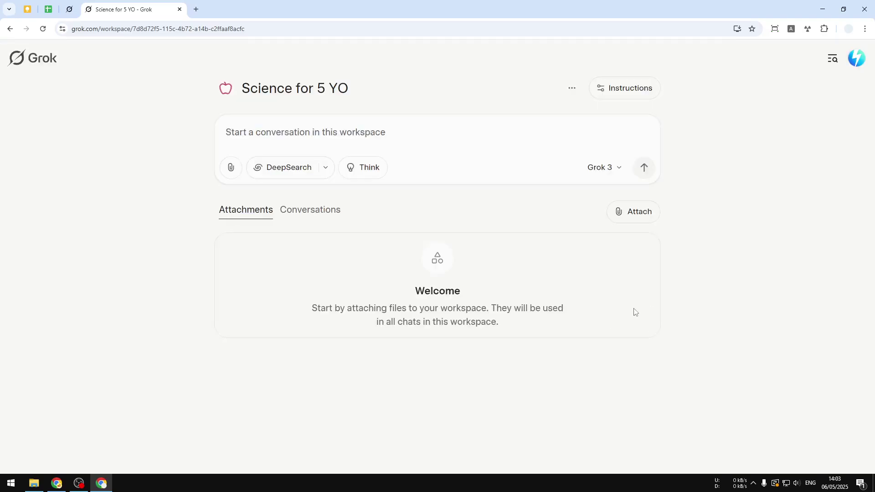
left_click(639, 222)
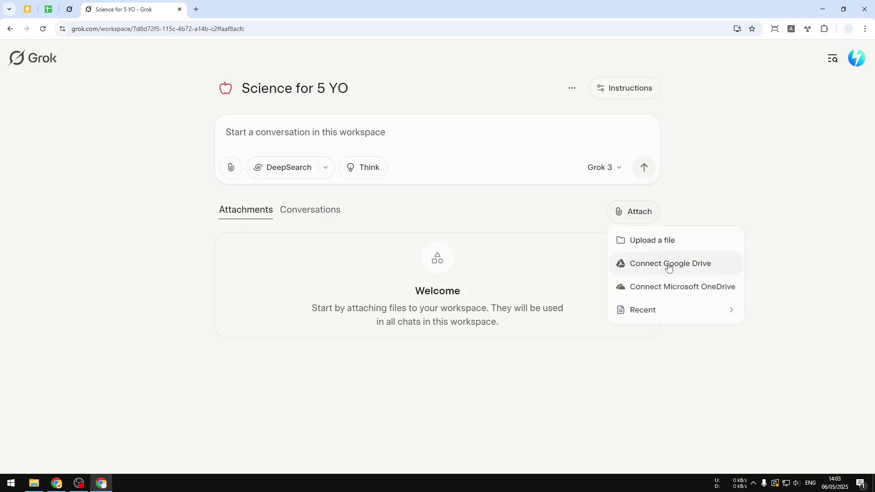
mouse_move(657, 317)
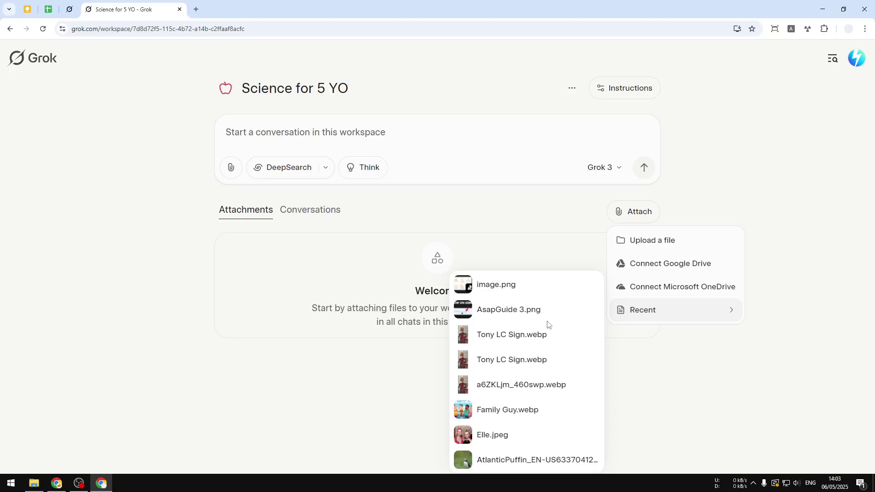
left_click(355, 244)
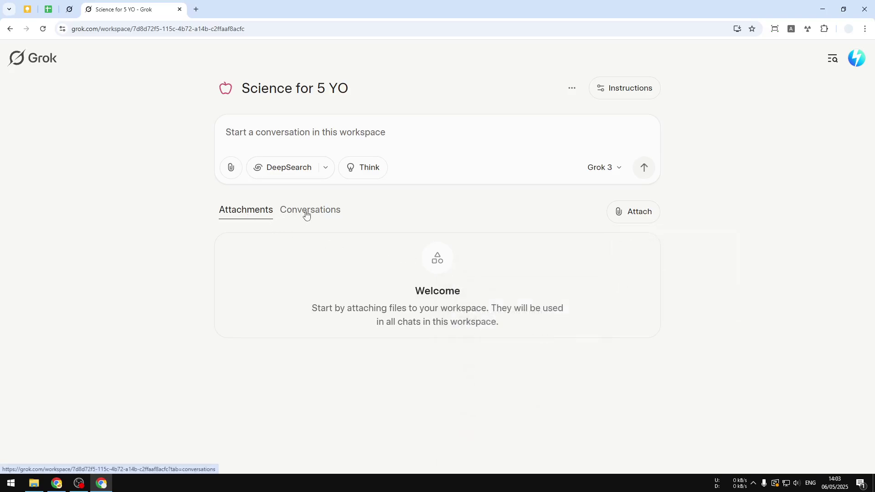
left_click(306, 216)
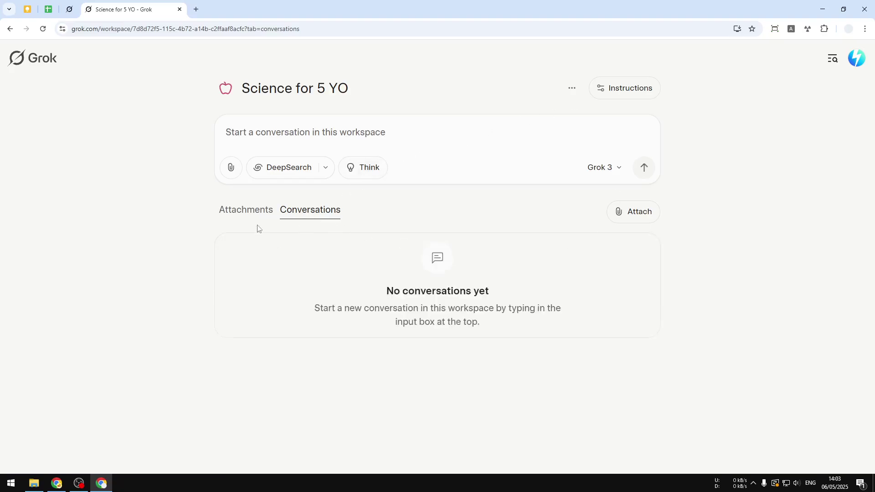
left_click(250, 213)
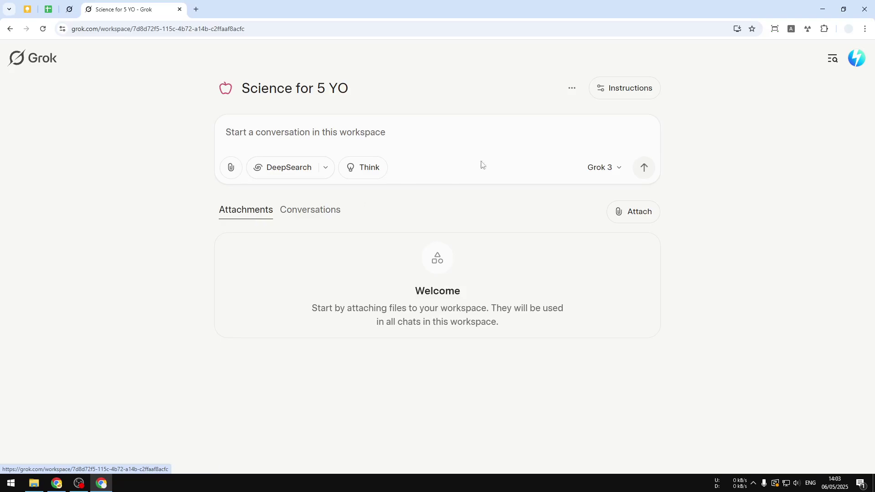
left_click(573, 90)
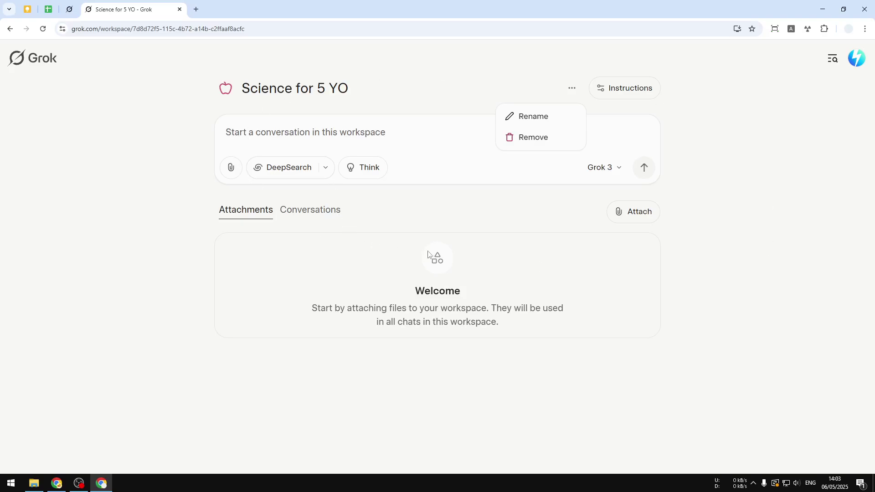
left_click(392, 133)
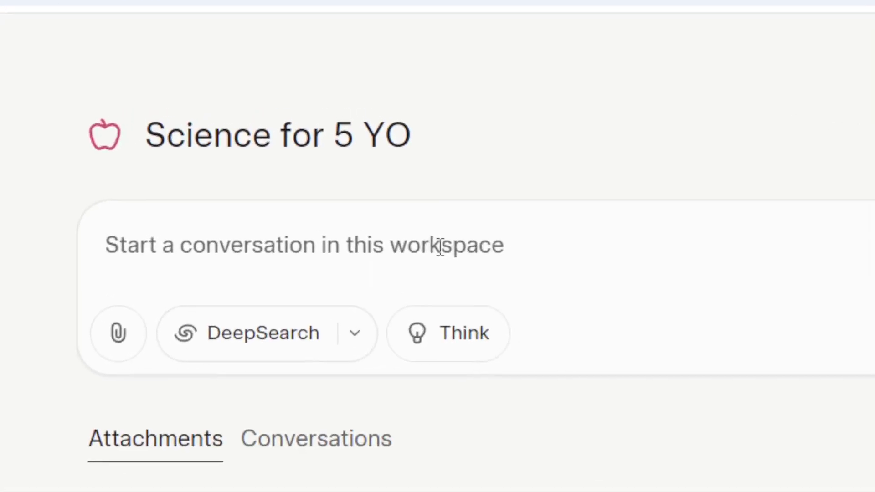
Enter 'Black hole?' in the prompt with Think on and web search left enabled.
type("Black hole?")
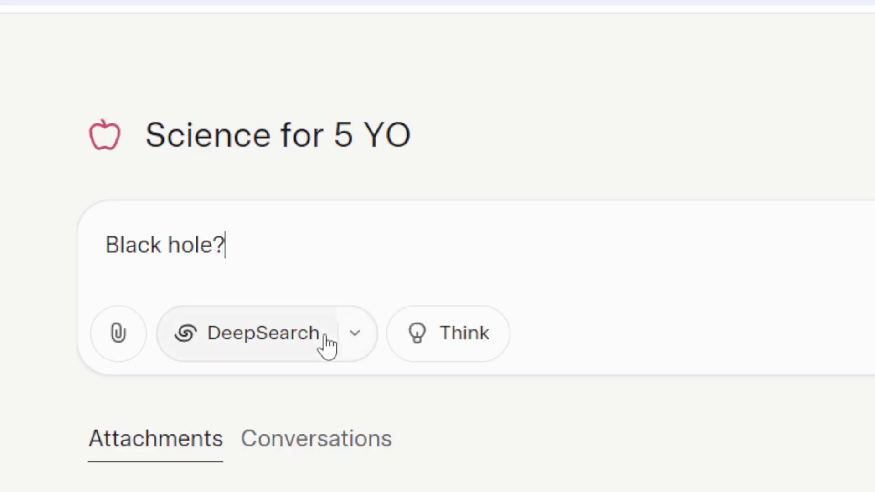
left_click(367, 346)
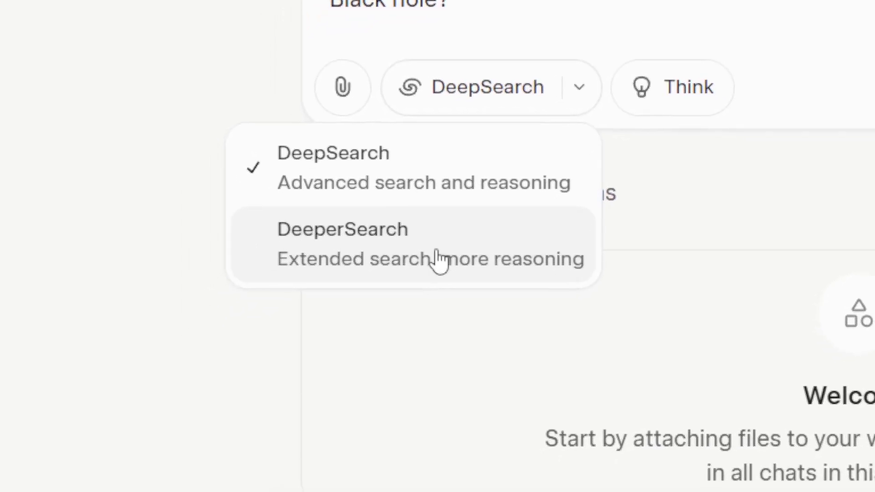
left_click(667, 36)
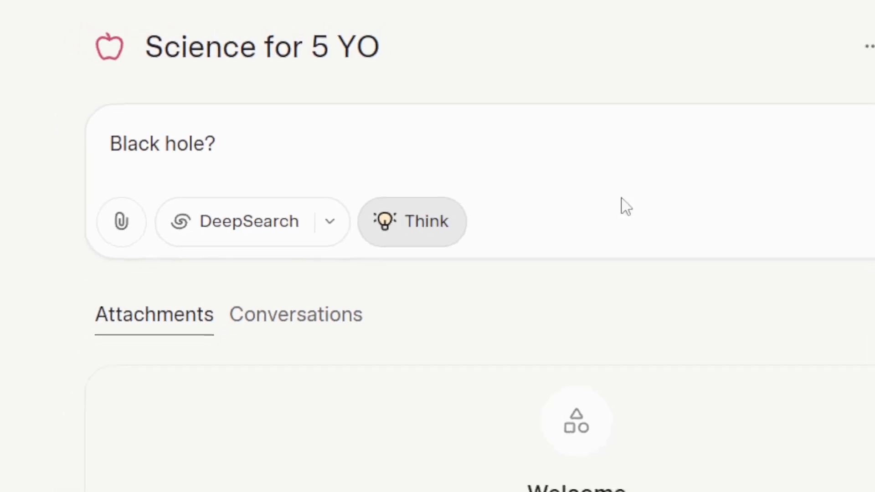
left_click(604, 168)
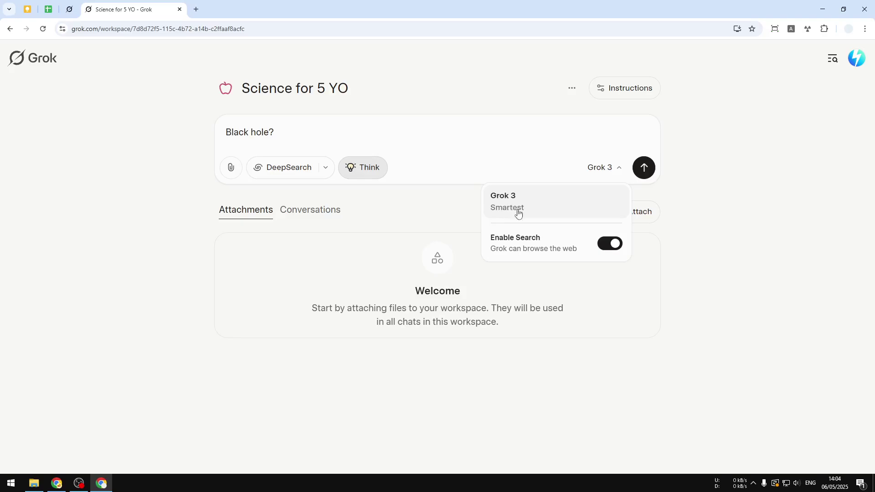
left_click(611, 247)
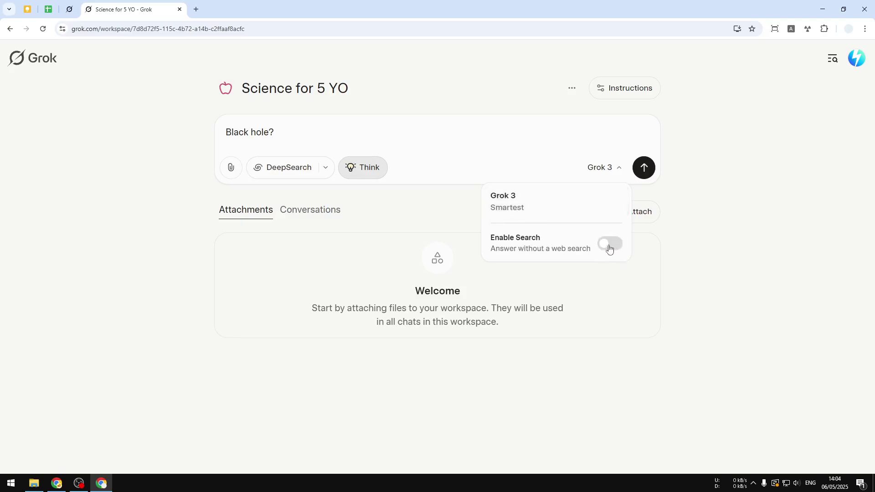
left_click(610, 246)
left_click(730, 189)
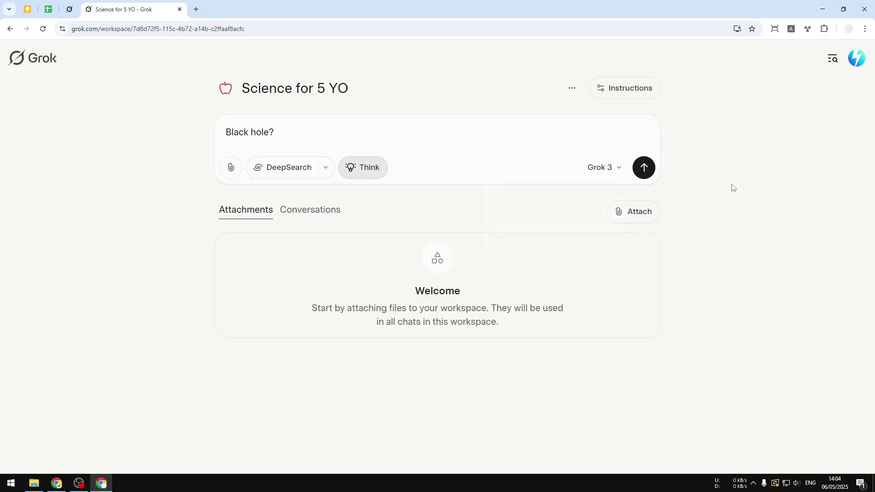
Send 'Black hole?' and scroll through Grok's answer on event horizons, types and detection.
left_click(653, 176)
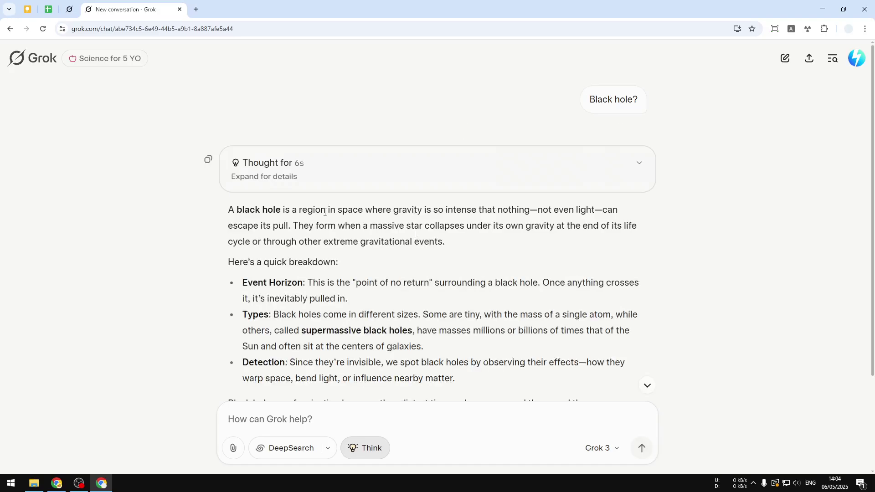
scroll(360, 259, "down", 3)
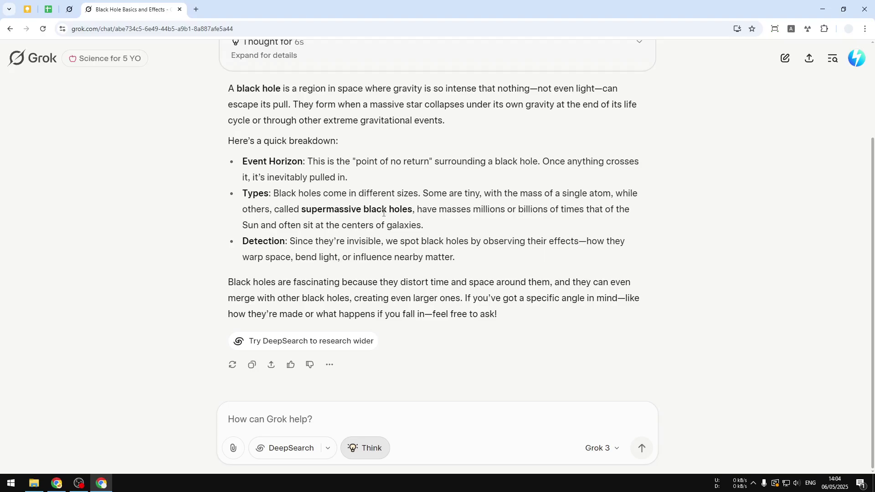
scroll(383, 213, "up", 3)
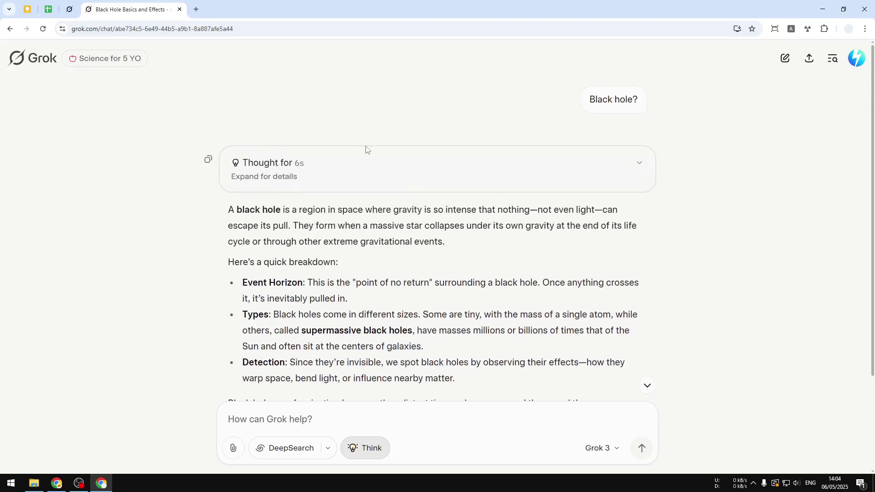
Open a fresh Science for 5 YO chat and send 'Helium and hydrogen'.
left_click(98, 62)
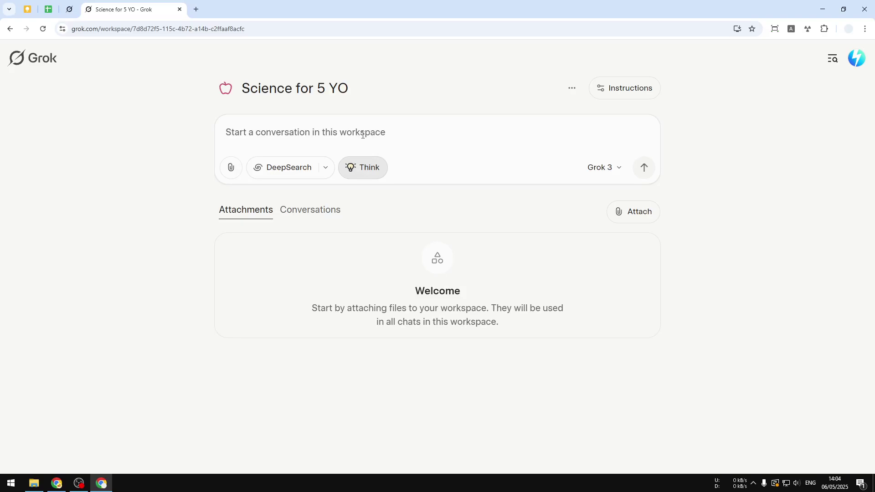
type("Helium and ")
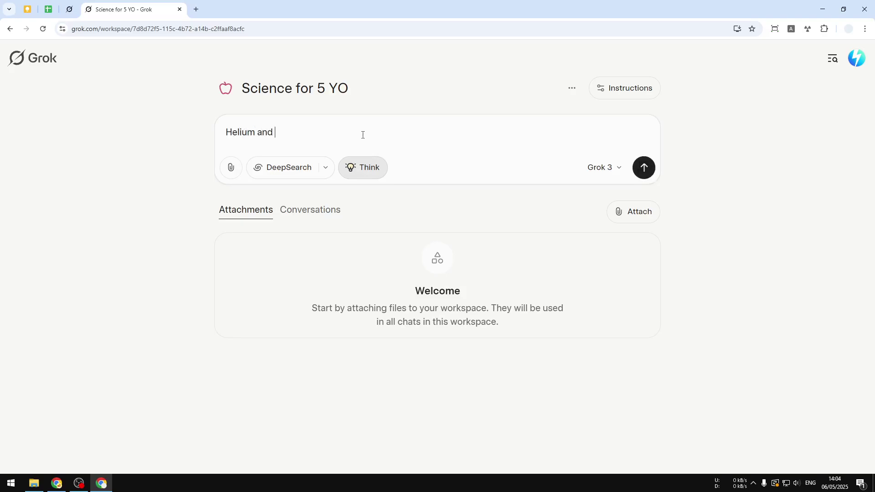
type("hydrogen")
left_click(644, 168)
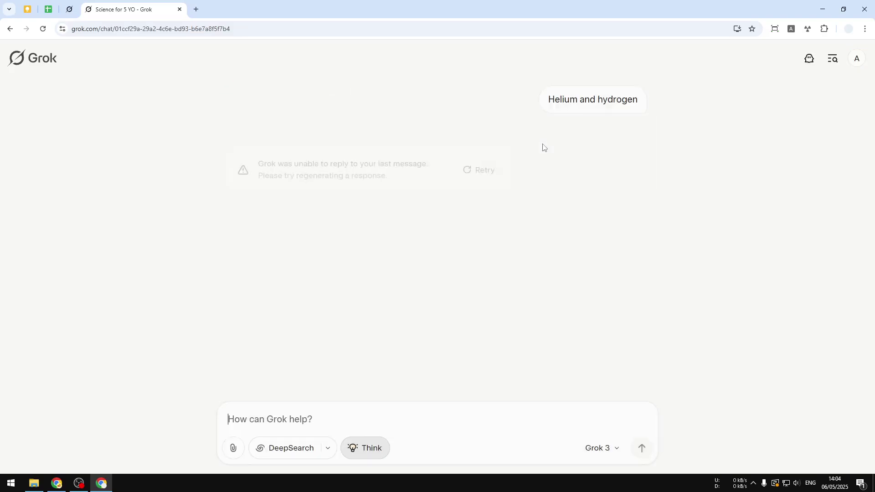